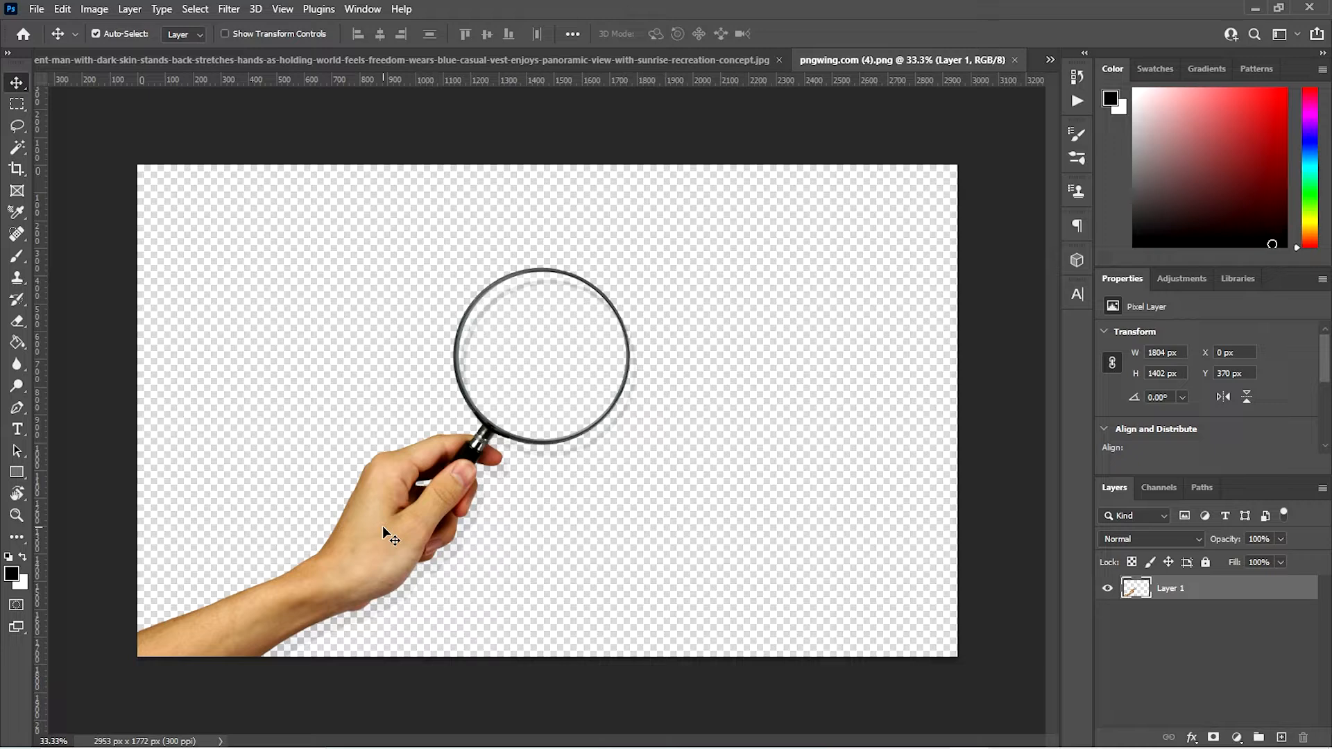
# Step: Bring the magnifying-glass hand into the photo of the man, enlarge it to about 4786 px wide and place the lens over his right arm
pyautogui.moveTo(388, 534); pyautogui.dragTo(456, 494)
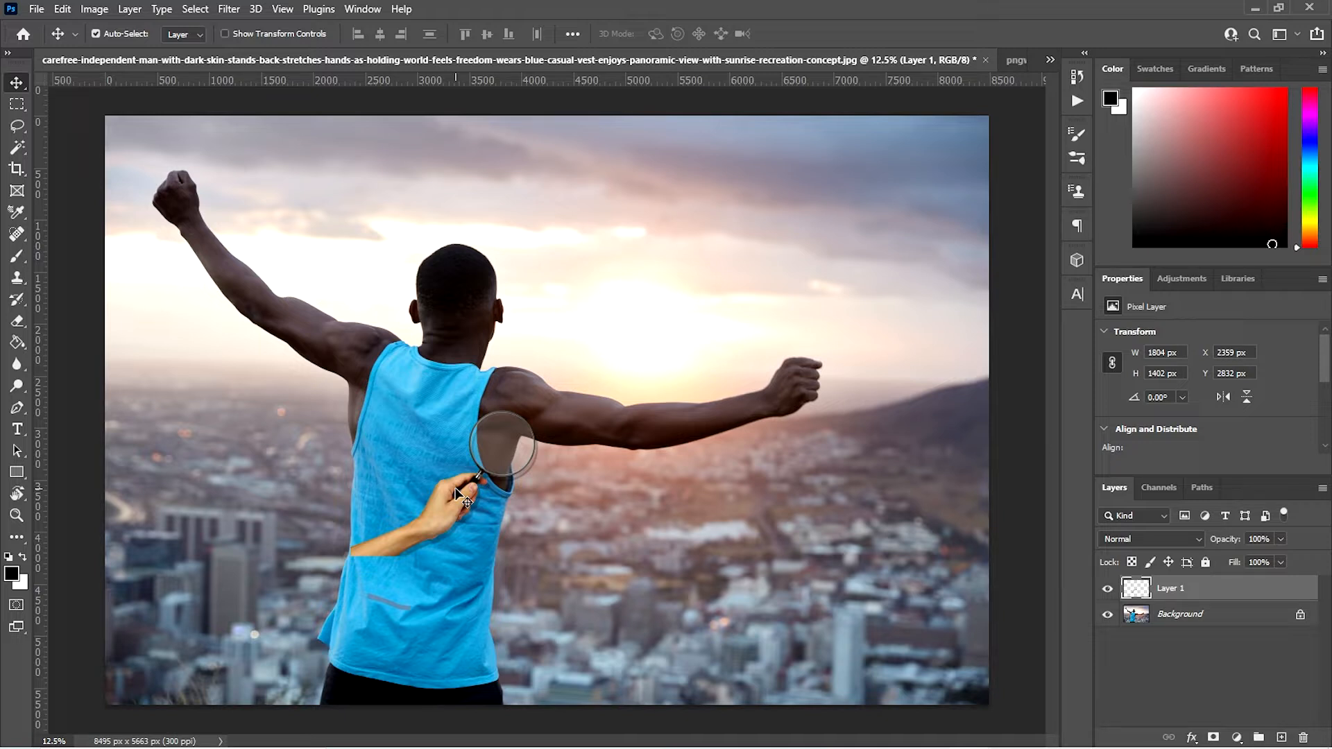
pyautogui.hotkey('ctrl', 't')
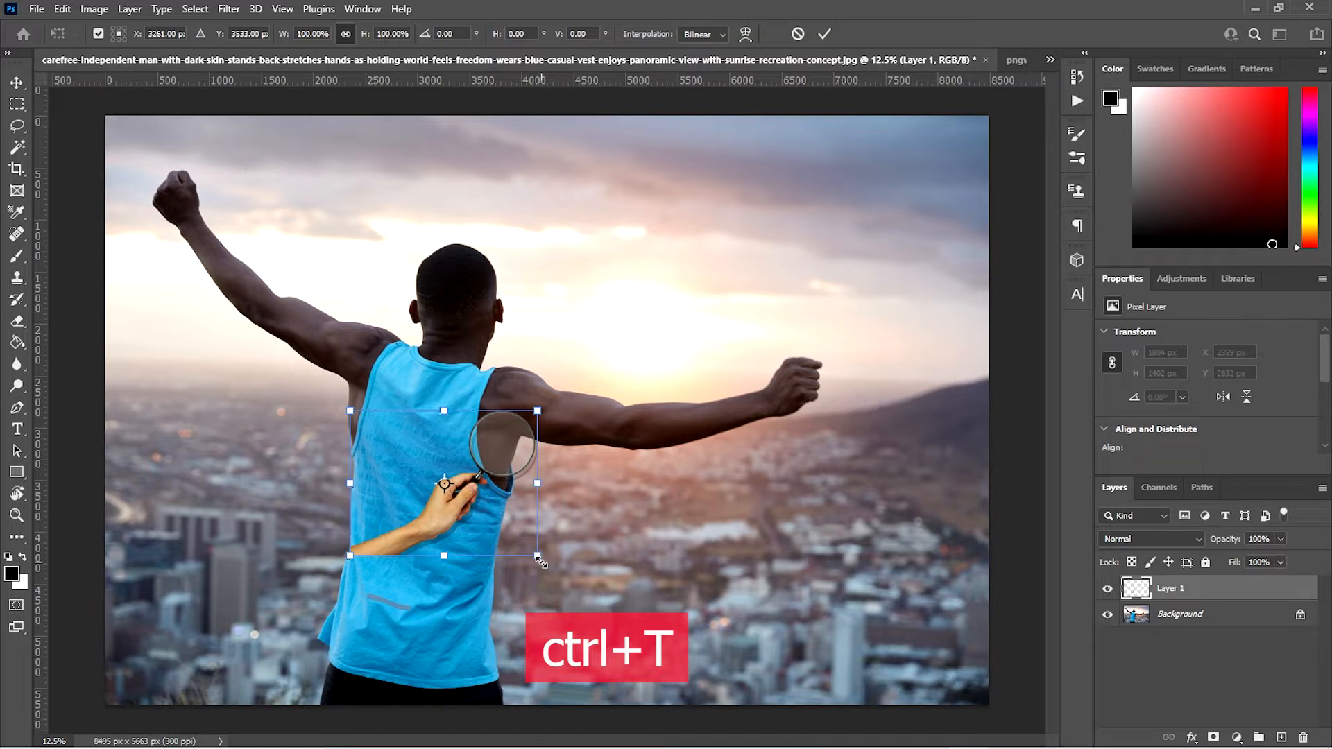
pyautogui.moveTo(537, 556); pyautogui.dragTo(819, 745)
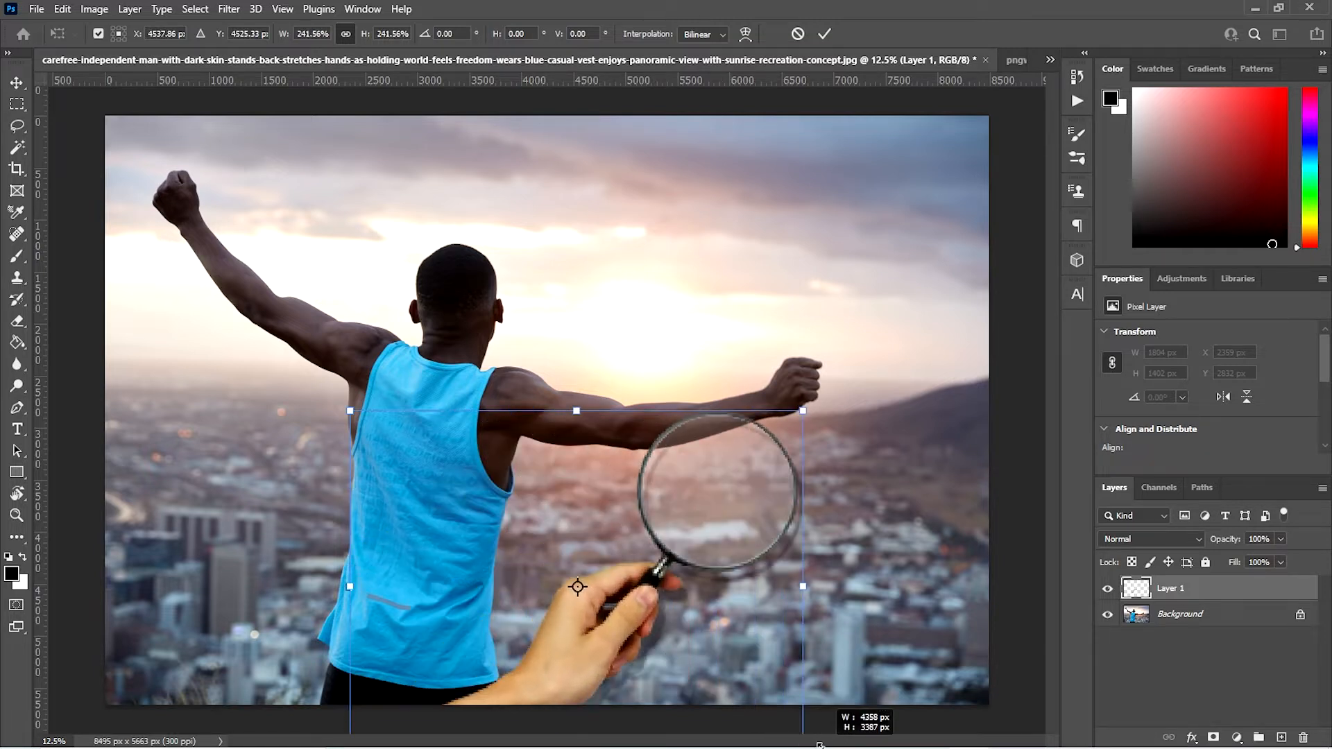
pyautogui.moveTo(589, 638); pyautogui.dragTo(481, 490)
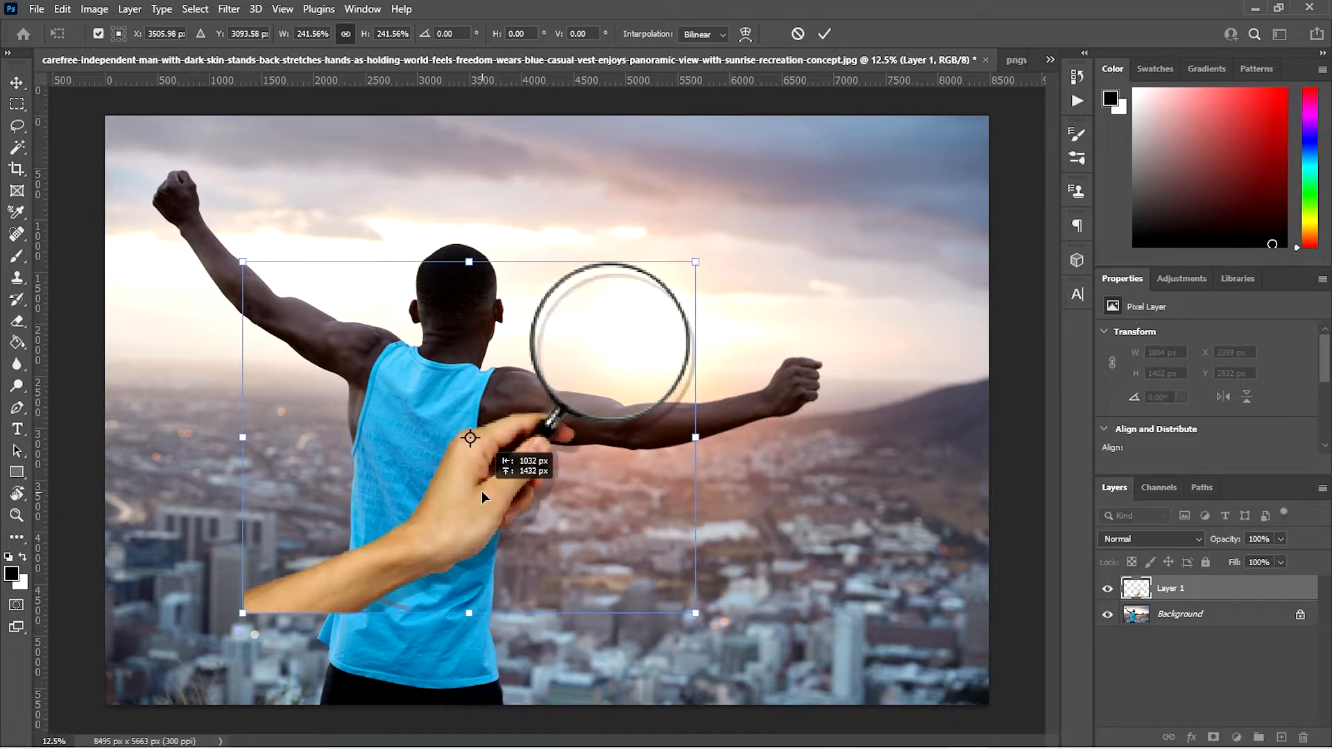
pyautogui.moveTo(695, 613); pyautogui.dragTo(745, 659)
pyautogui.moveTo(410, 571); pyautogui.dragTo(352, 638)
pyautogui.click(818, 36)
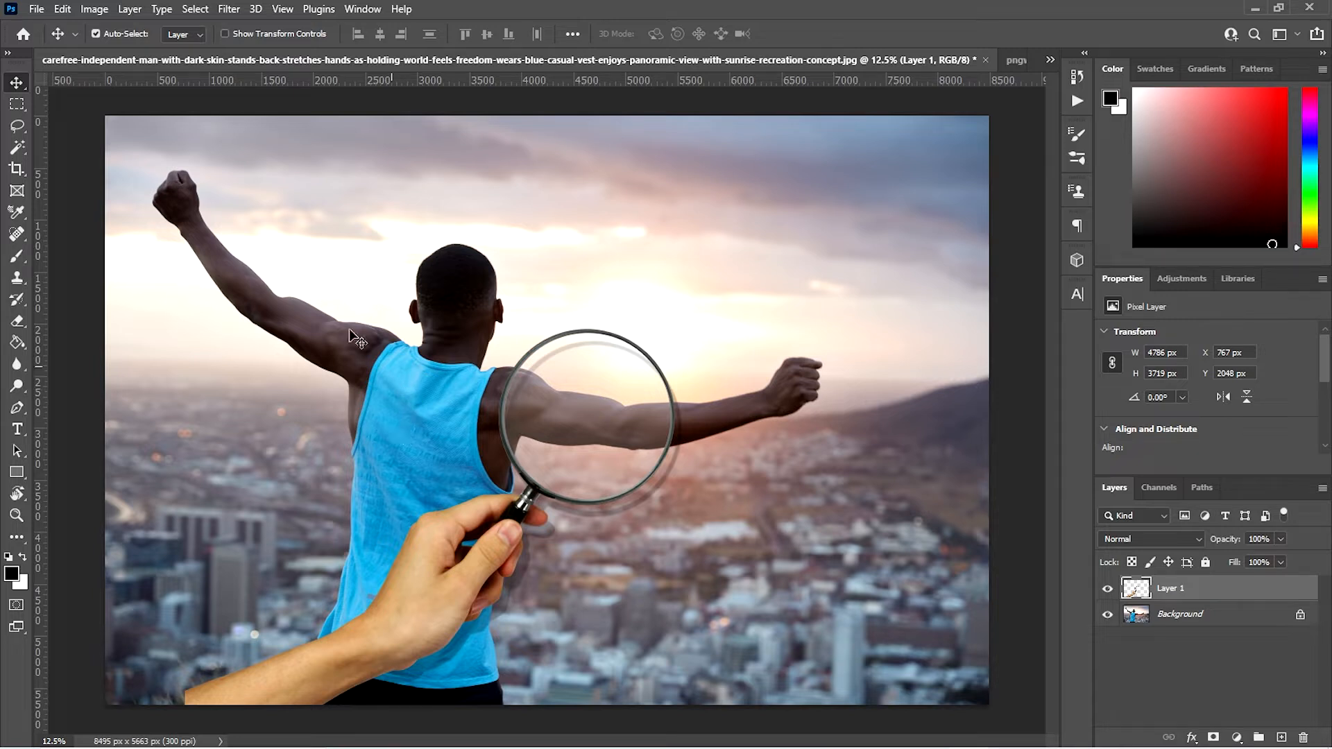
# Step: Select the whole glass area inside the magnifier's rim with the Magic Wand, adding the thin edge area to the selection
pyautogui.click(20, 144)
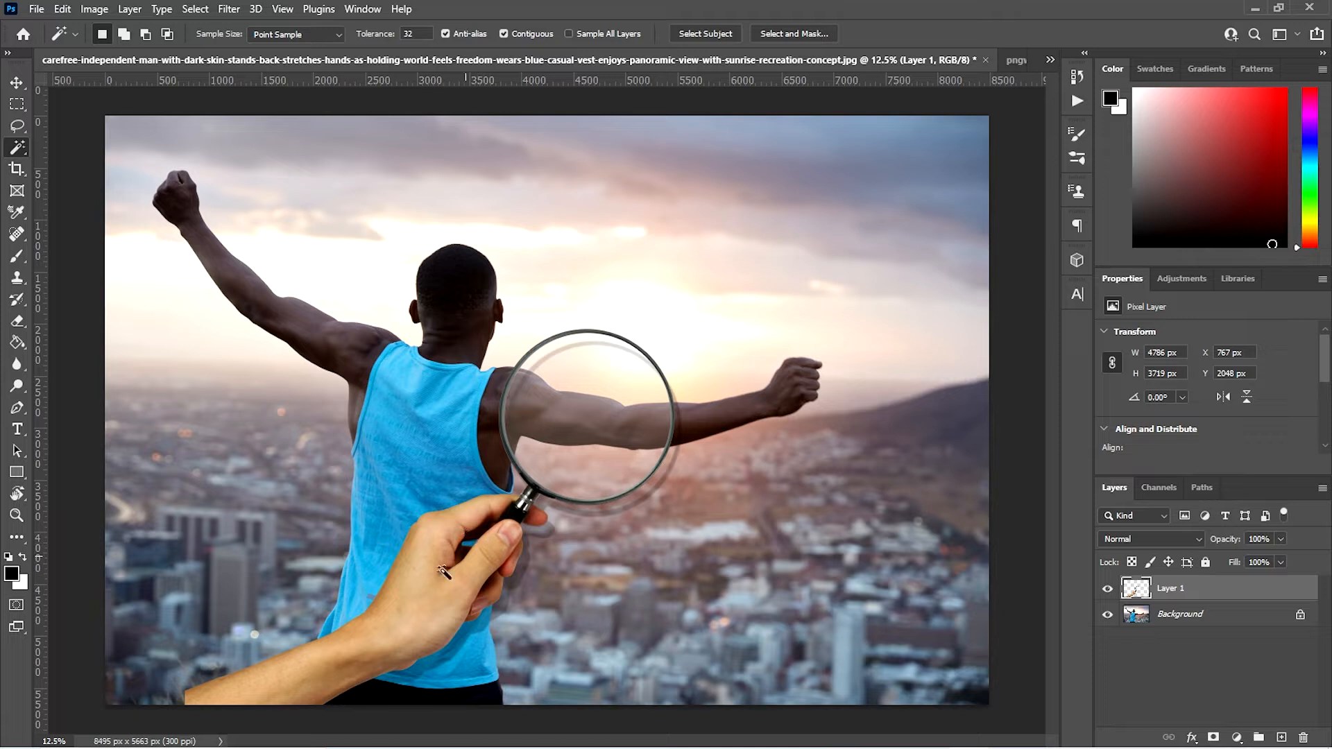
pyautogui.click(584, 402)
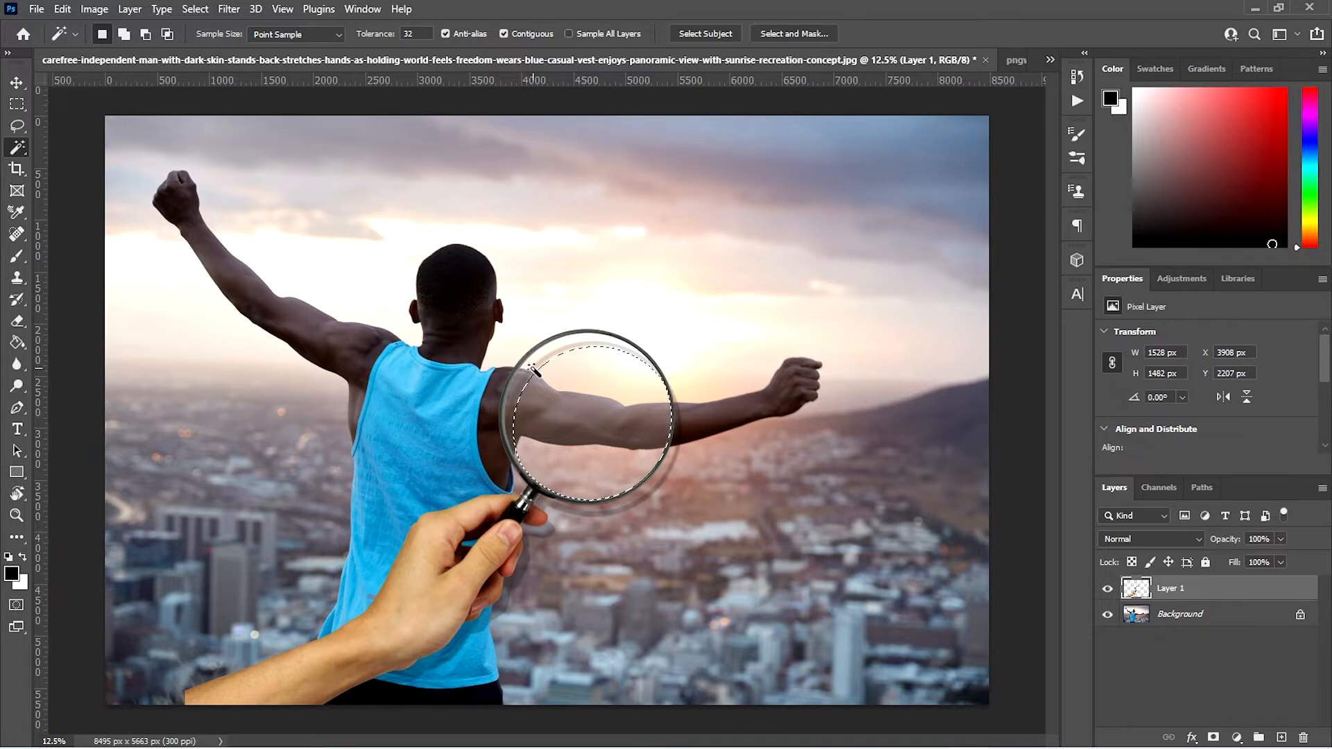
pyautogui.press('shift')
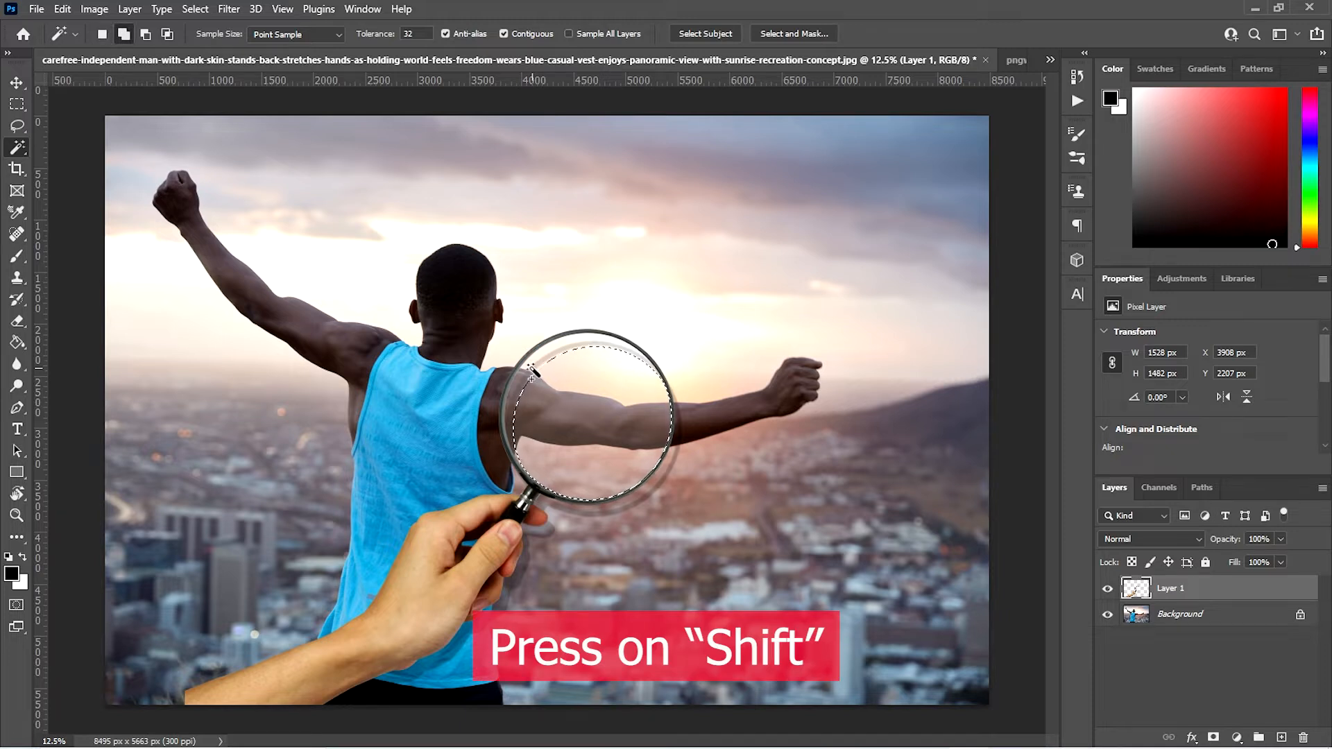
pyautogui.keyDown('shift'); pyautogui.click(531, 370); pyautogui.keyUp('shift')
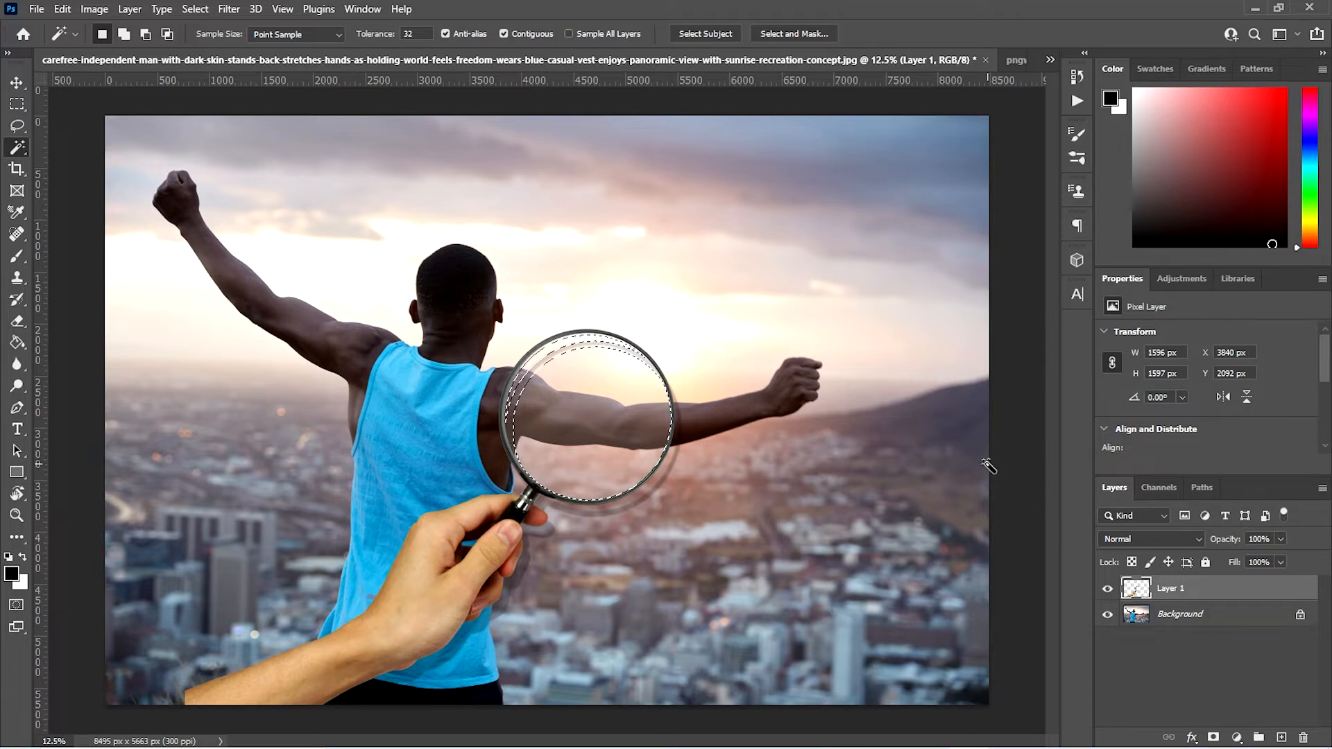
# Step: Fill the lens selection with white on a new layer using the Paint Bucket and deselect it
pyautogui.moveTo(1330, 742)
pyautogui.click(1283, 737)
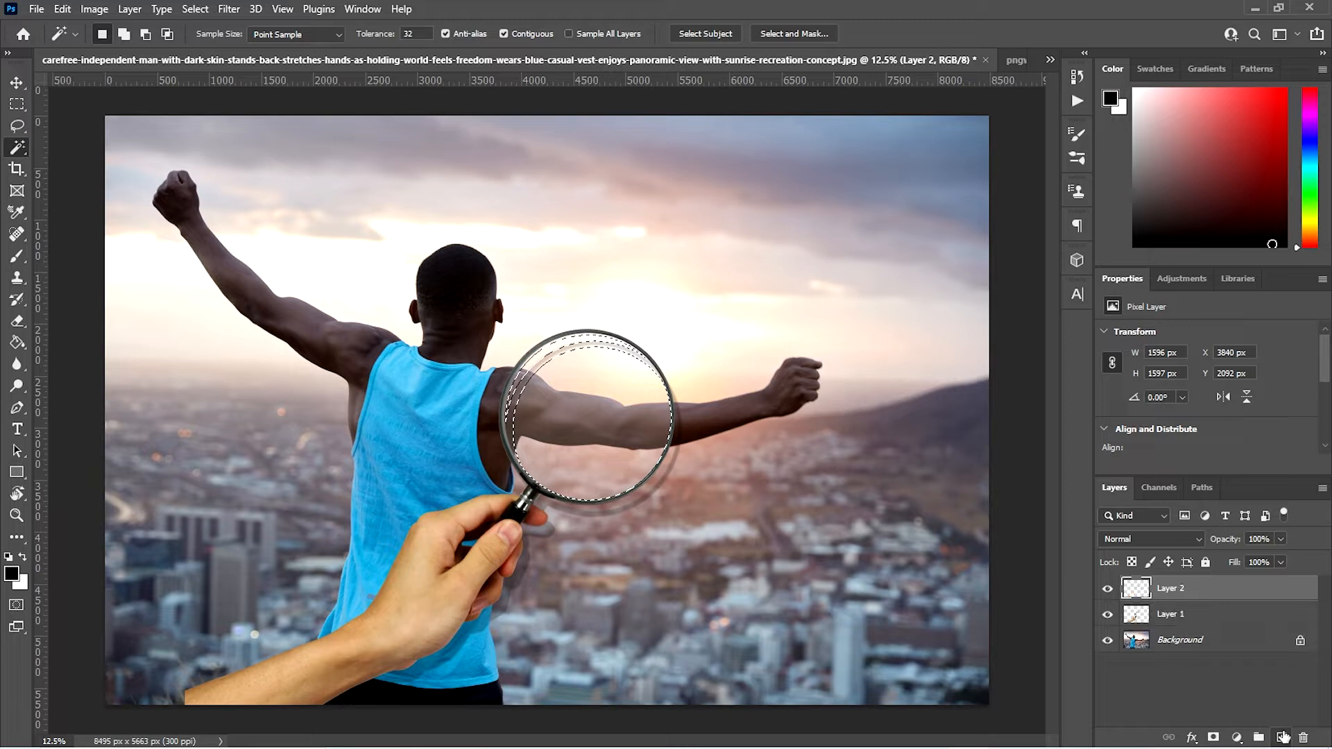
pyautogui.click(17, 344)
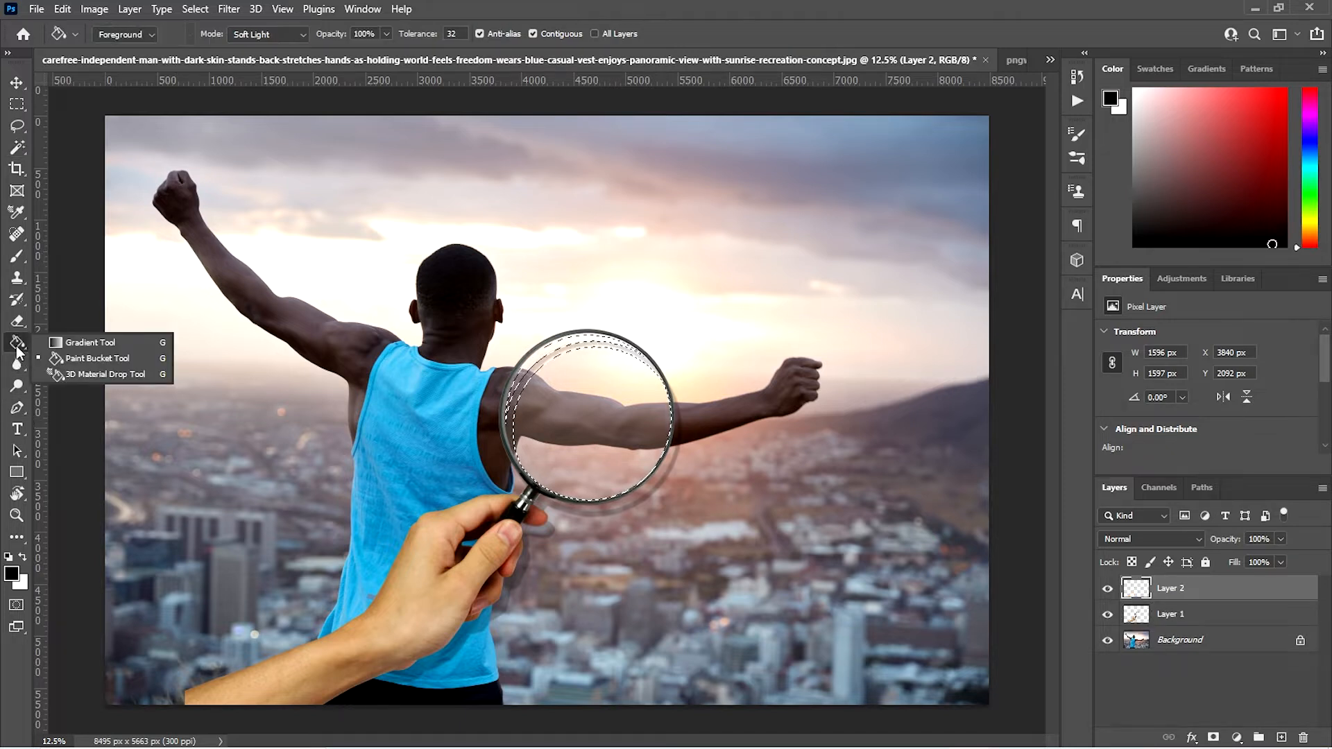
pyautogui.click(25, 557)
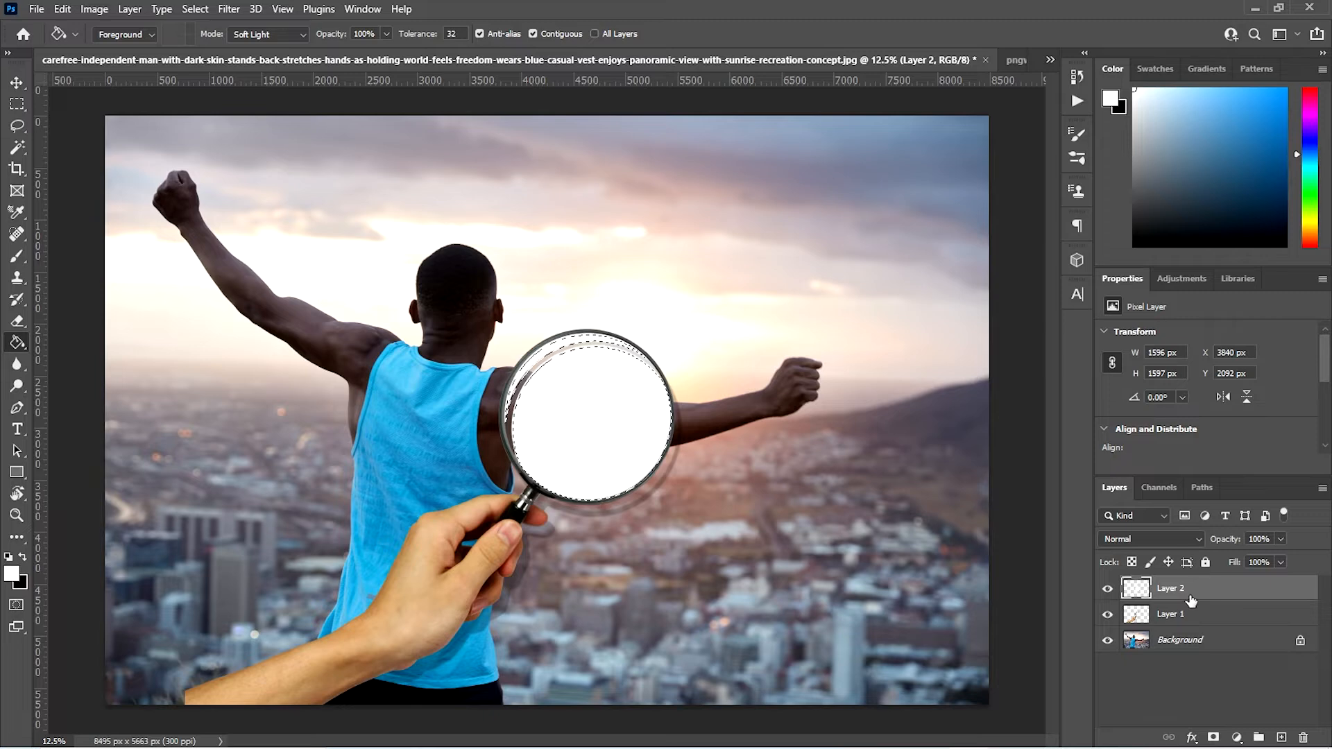
pyautogui.click(16, 104)
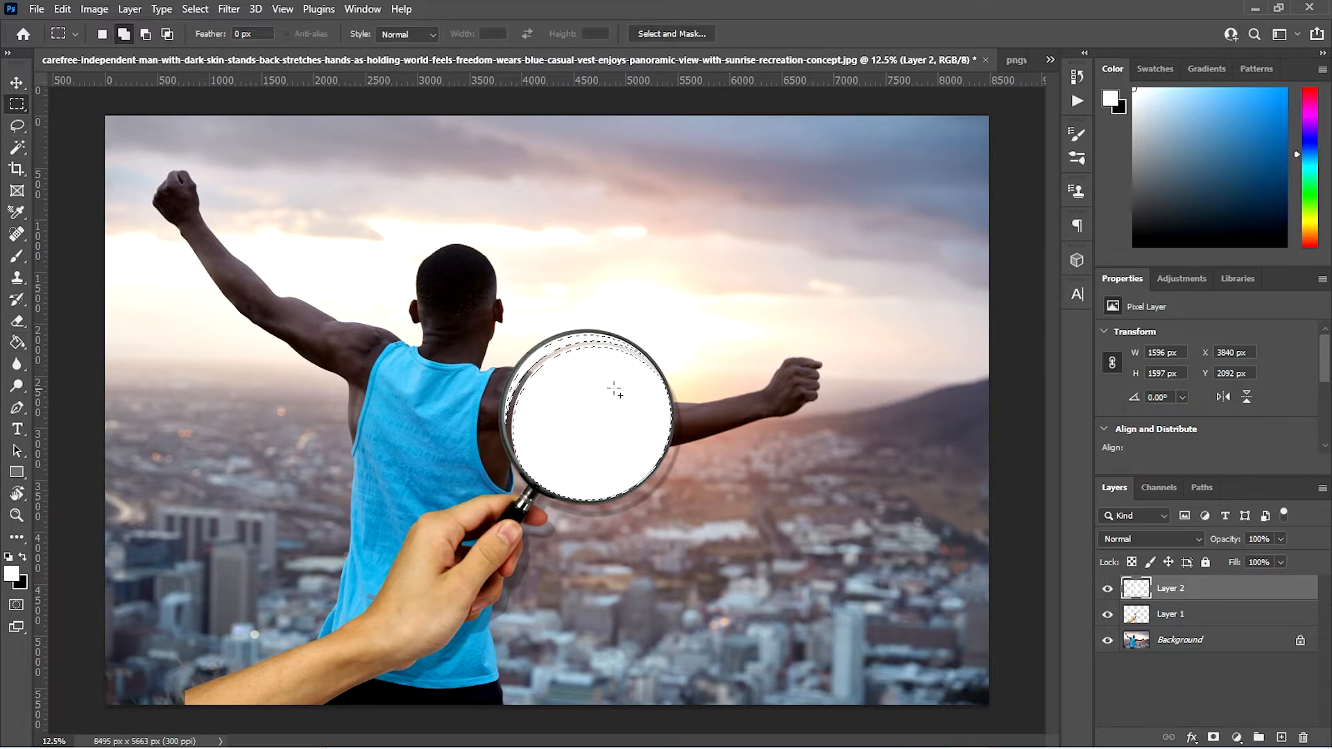
pyautogui.rightClick(613, 393)
pyautogui.click(624, 399)
# Step: Unlock the Background layer, duplicate it and place the copy at the top of the layer stack
pyautogui.click(1177, 639)
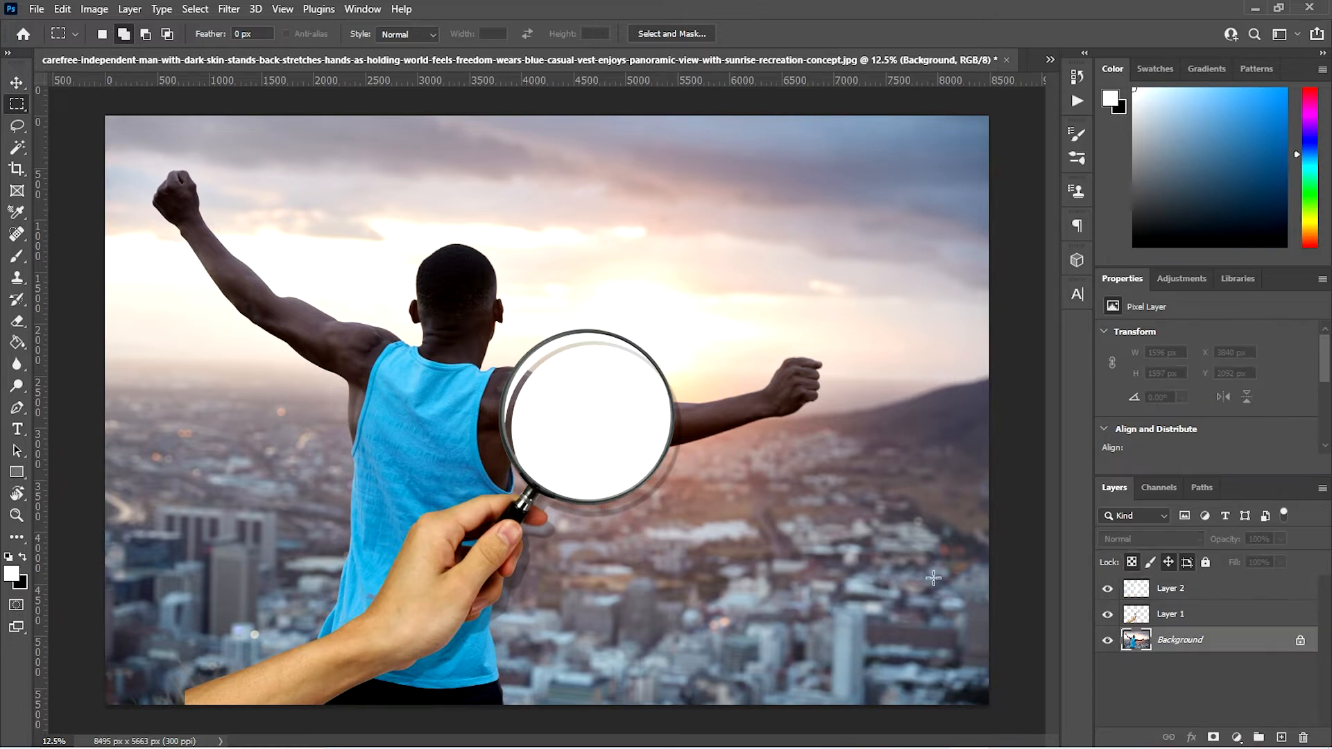
pyautogui.click(1299, 643)
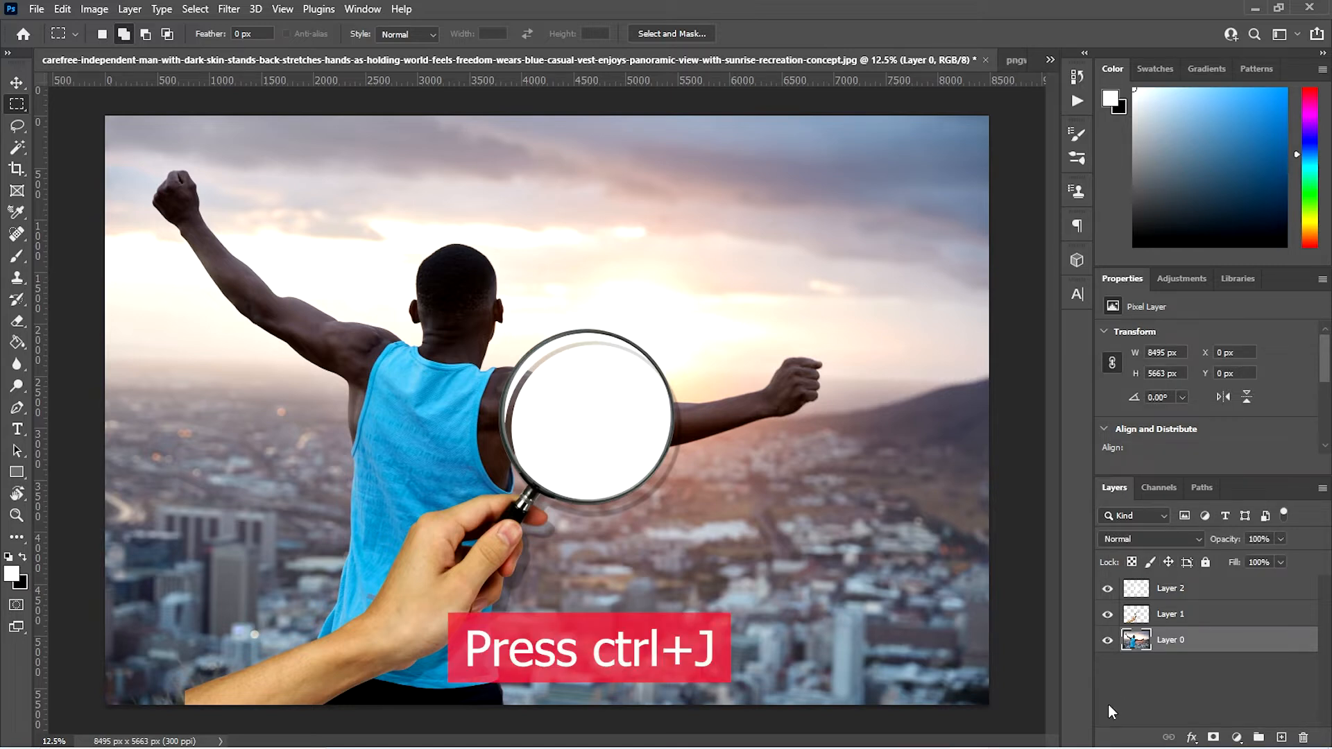
pyautogui.hotkey('ctrl', 'j')
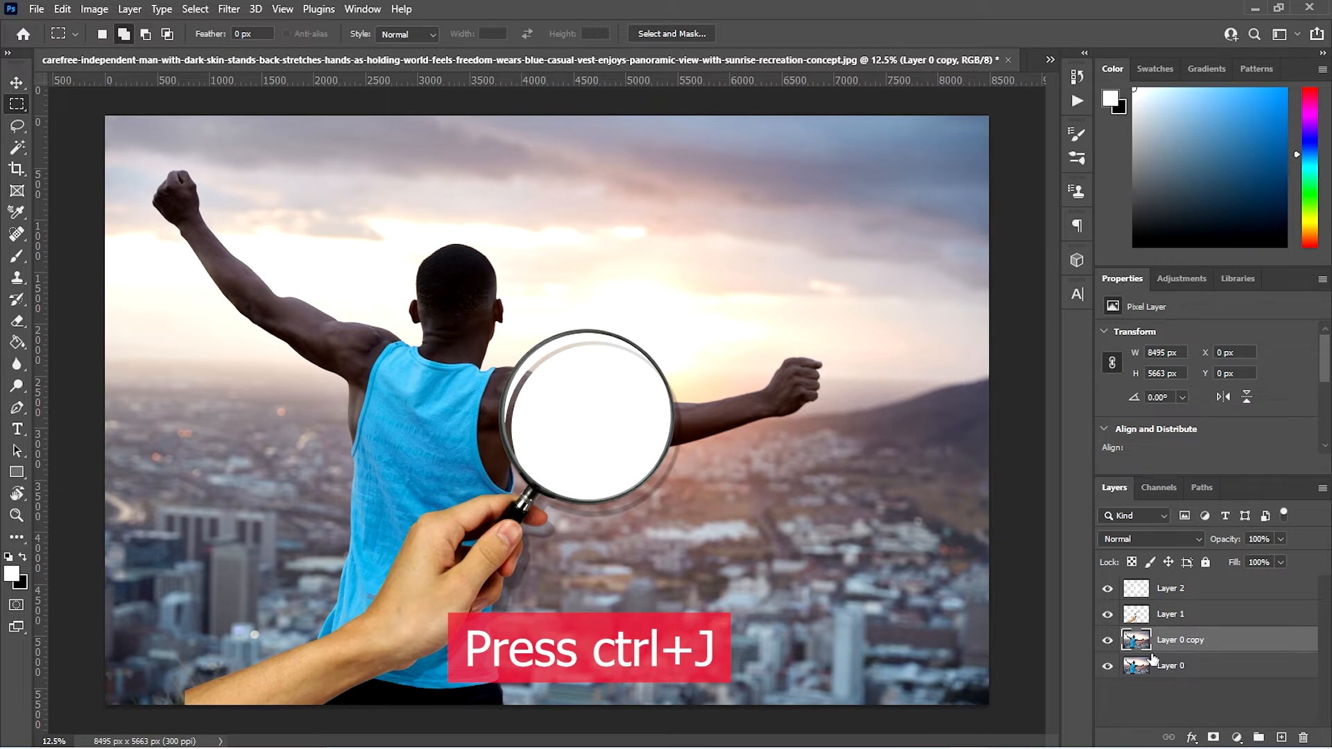
pyautogui.moveTo(1172, 645); pyautogui.dragTo(1176, 588)
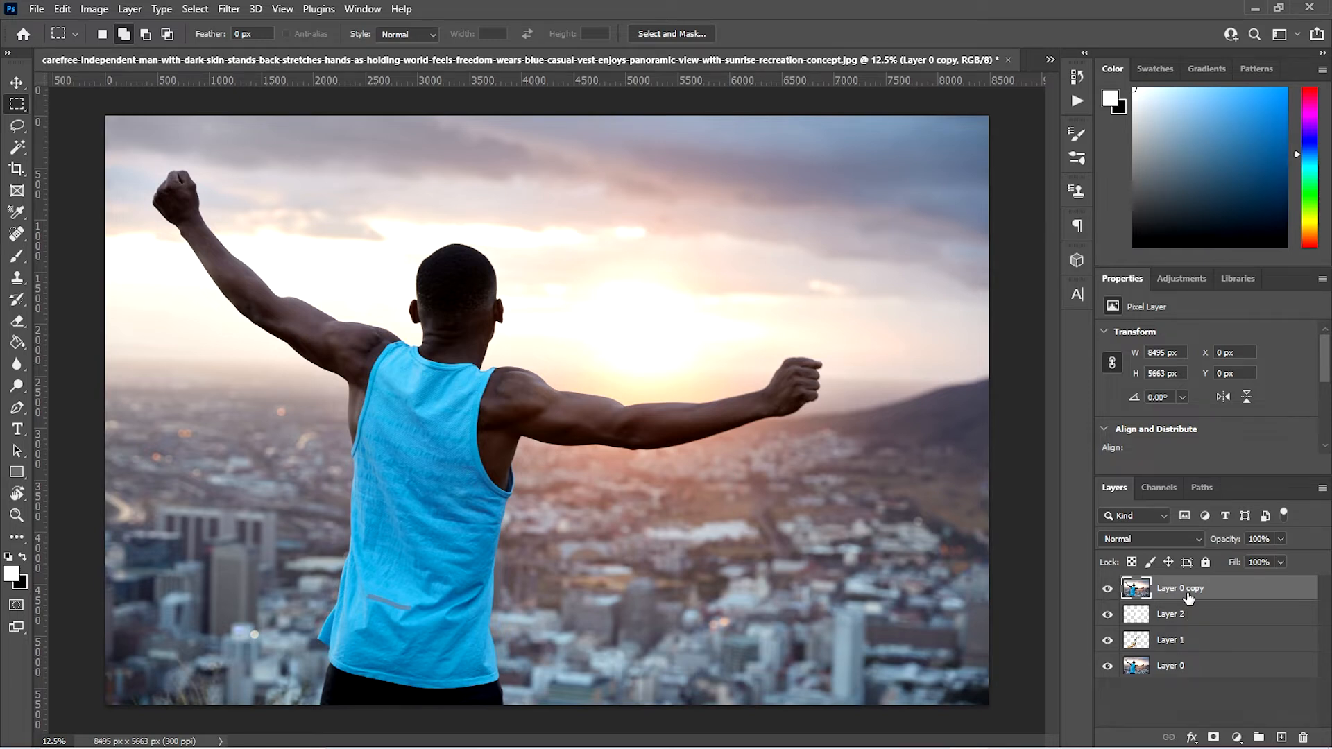
# Step: Scale the photo copy proportionally to about 111% and move it up about 324 px
pyautogui.hotkey('ctrl', 't')
pyautogui.moveTo(991, 704); pyautogui.dragTo(1109, 748)
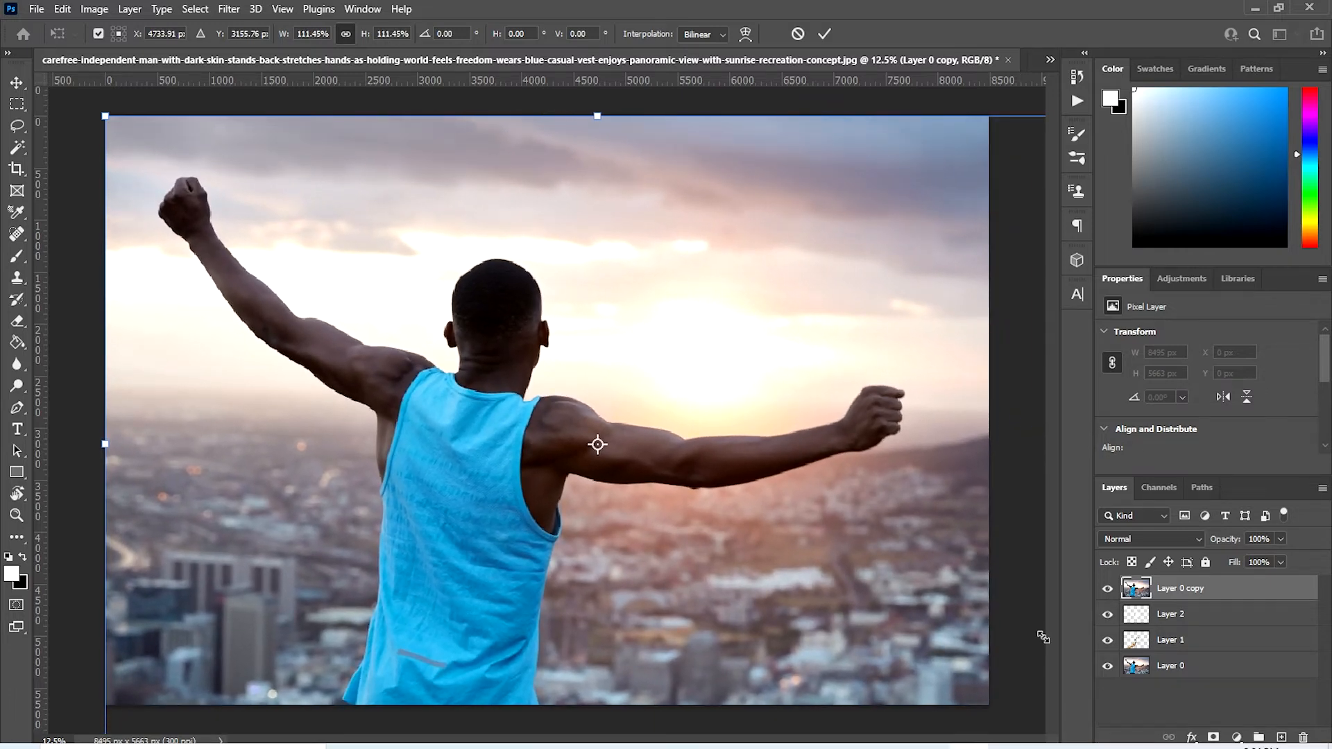
pyautogui.click(824, 33)
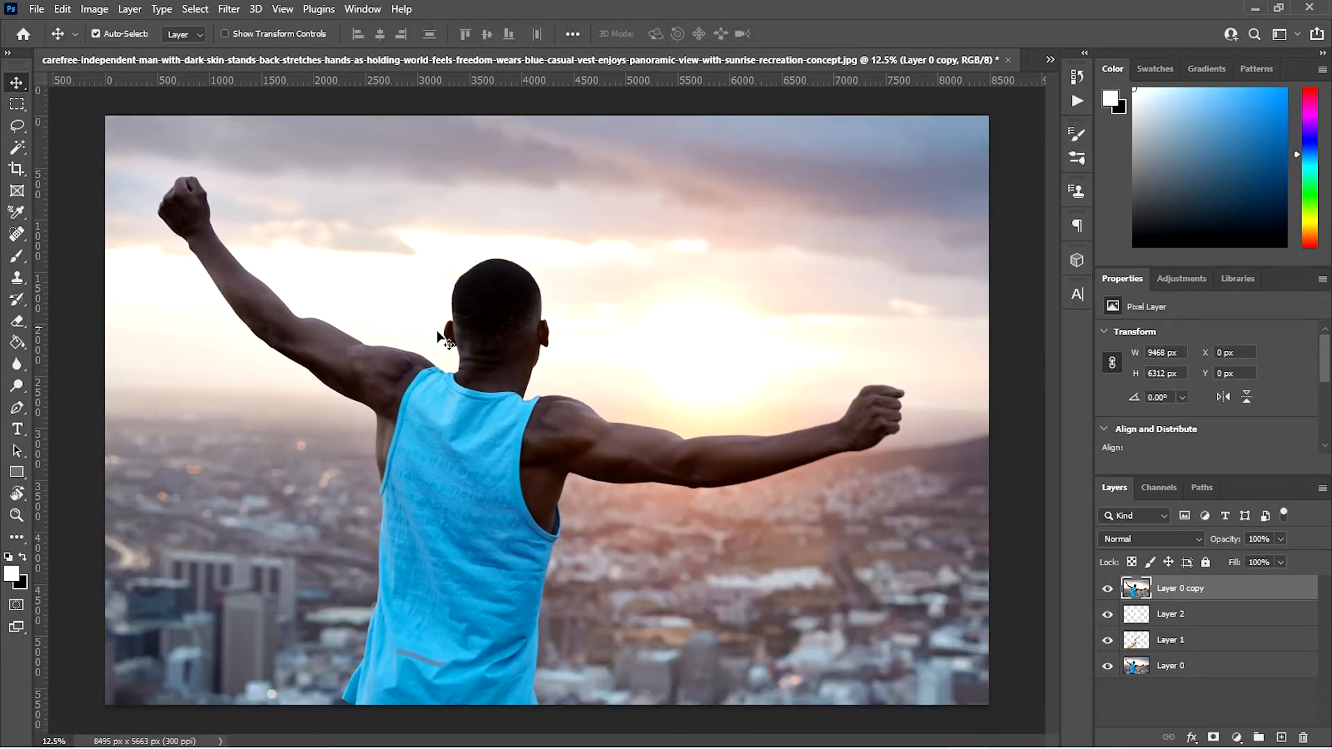
pyautogui.moveTo(620, 420); pyautogui.dragTo(633, 395)
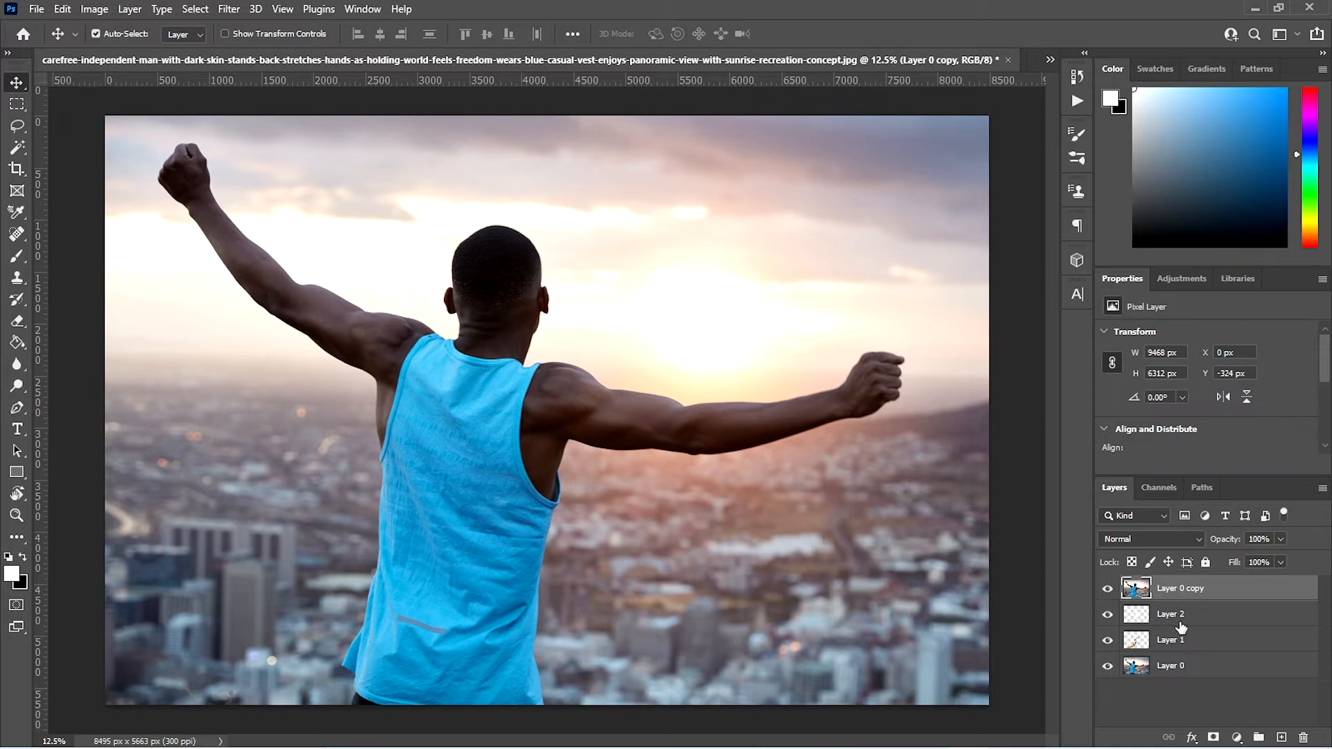
# Step: Compare the enlarged photo copy with the lens position, and clip the copy to the white lens layer with a clipping mask
pyautogui.click(1104, 590)
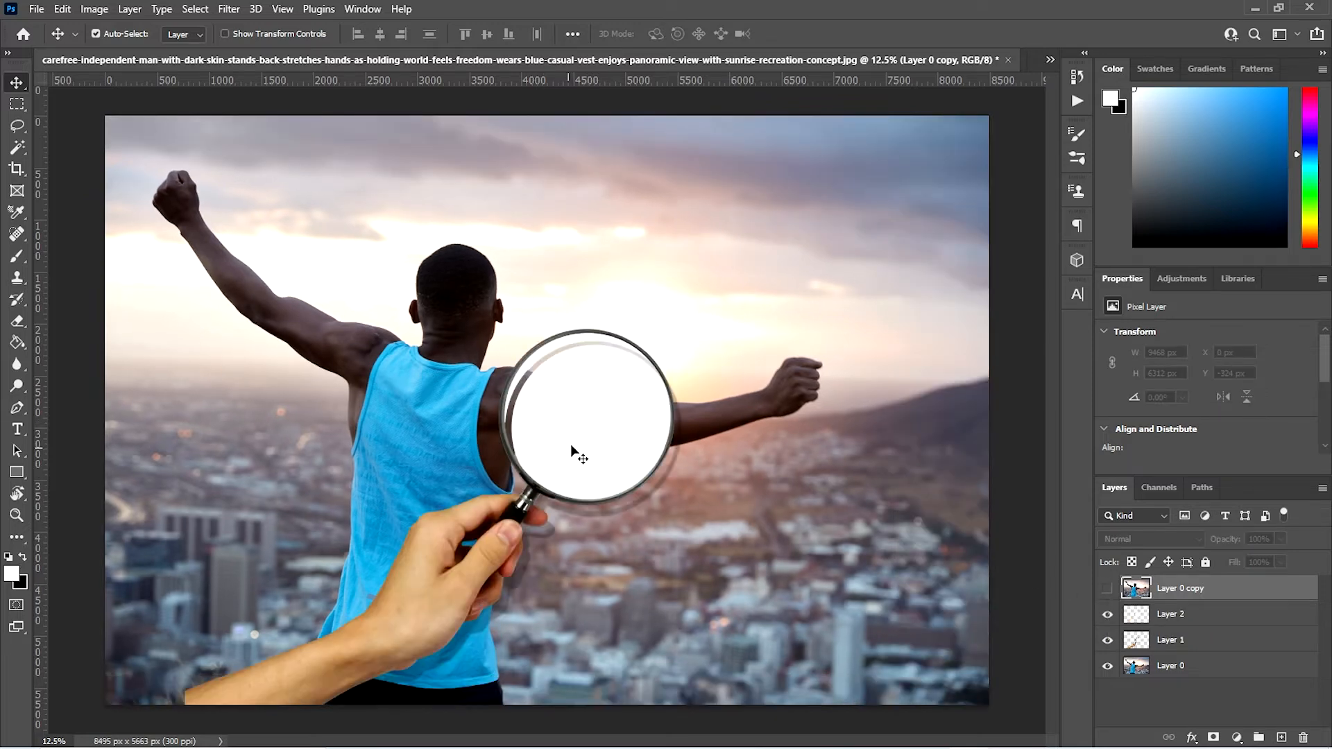
pyautogui.click(1106, 588)
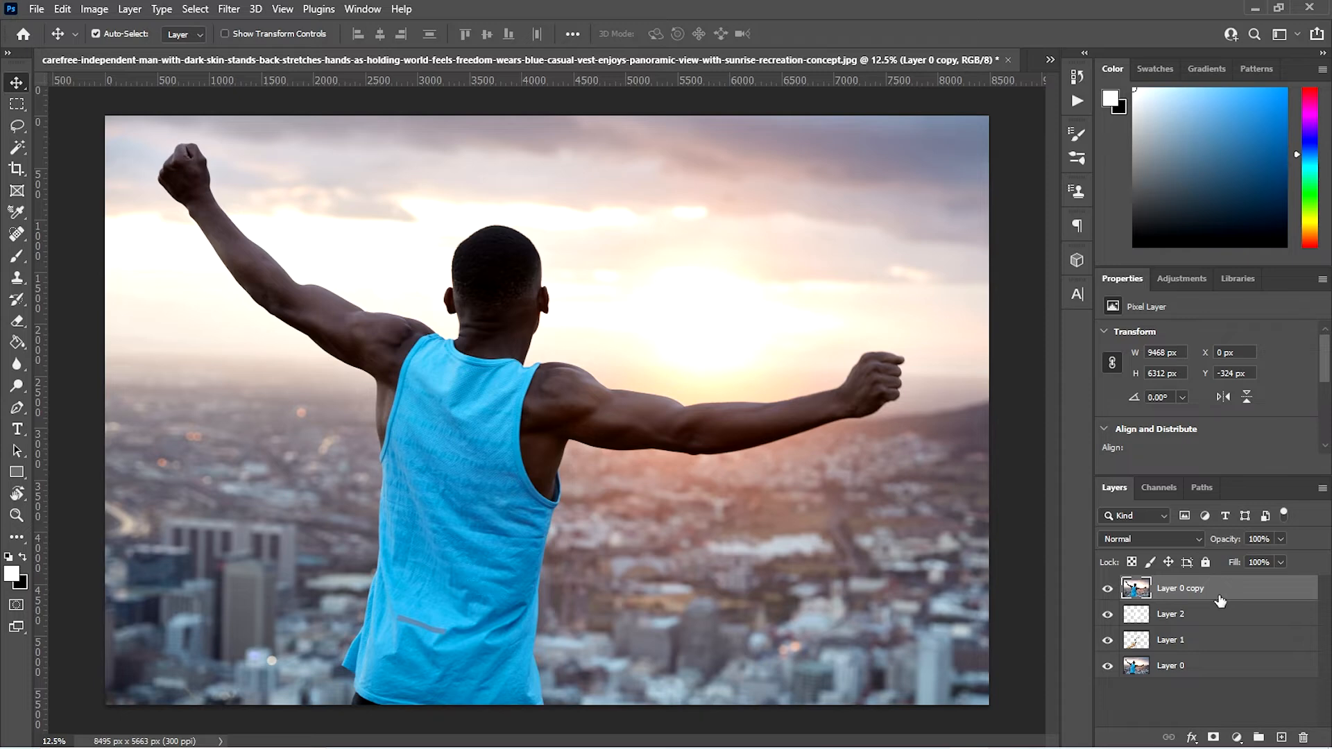
pyautogui.rightClick(1219, 600)
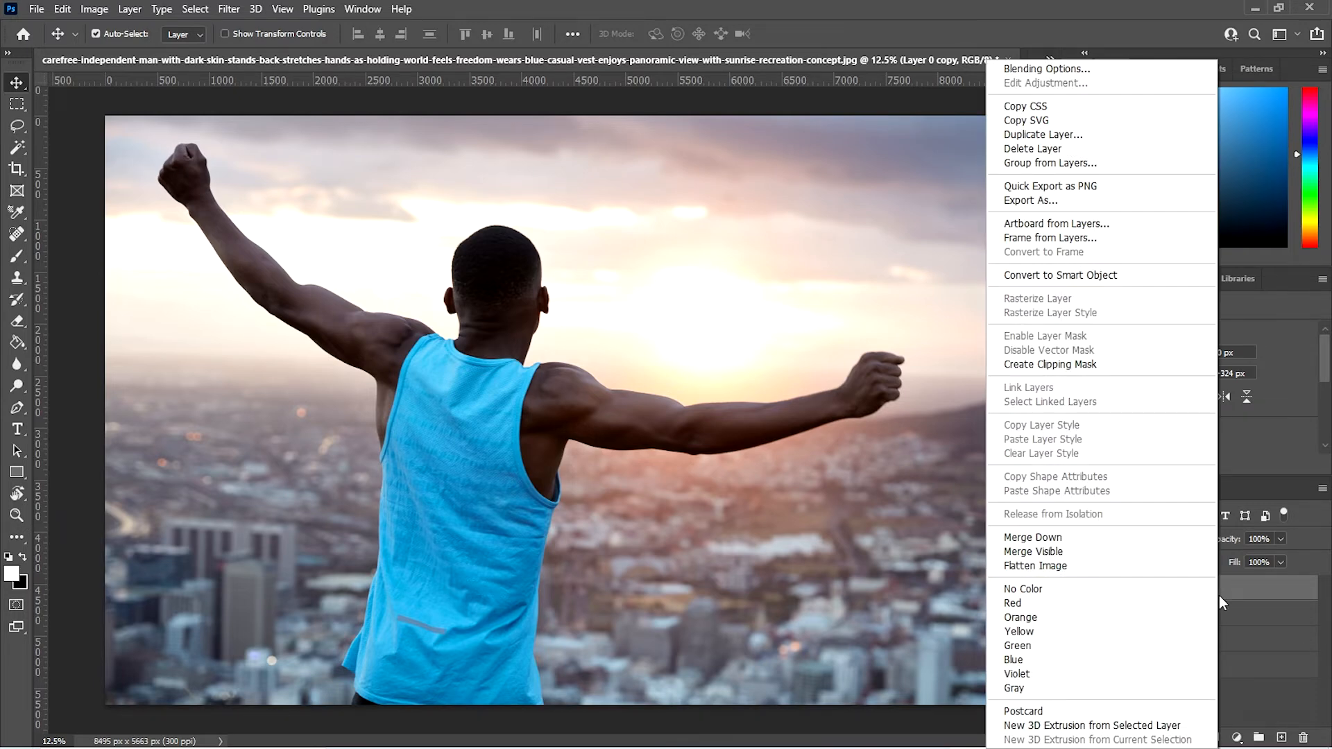
pyautogui.click(1044, 365)
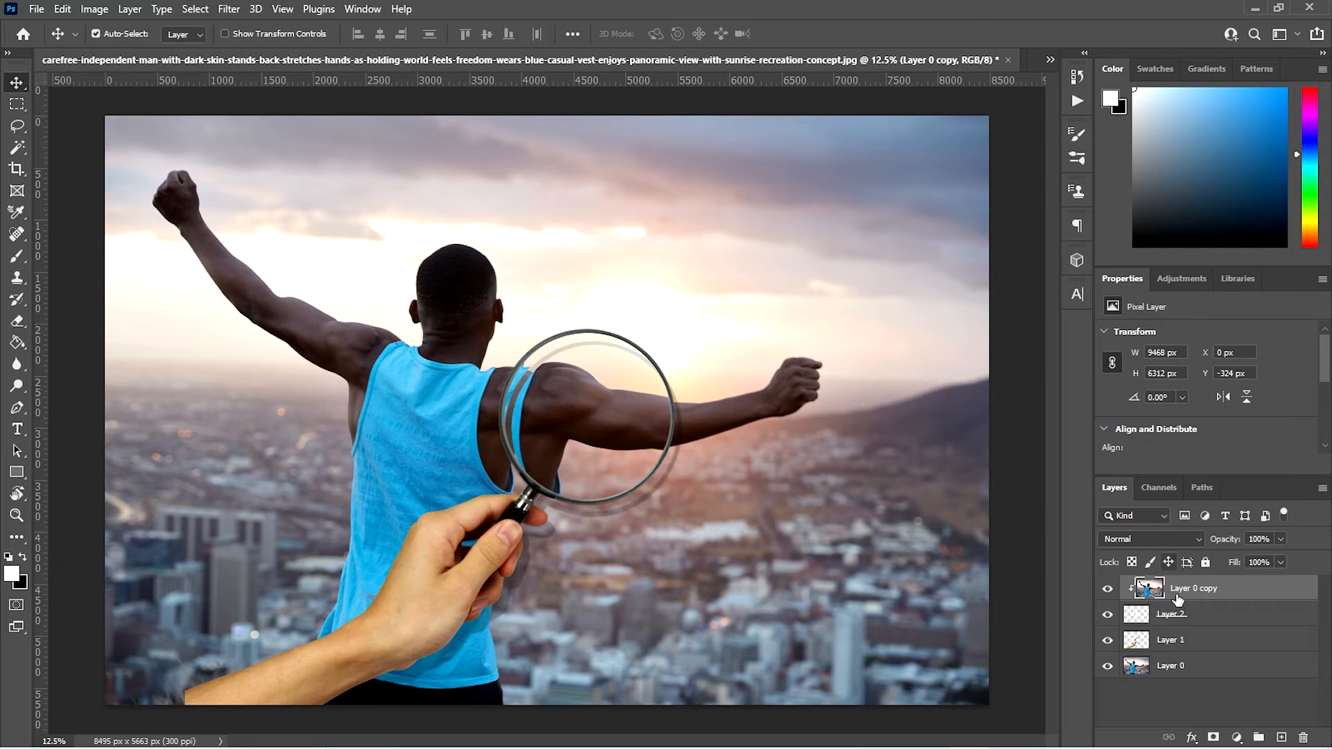
# Step: Link the white lens layer with the magnifying-glass layer and move them together over the man's head and left shoulder
pyautogui.click(1227, 625)
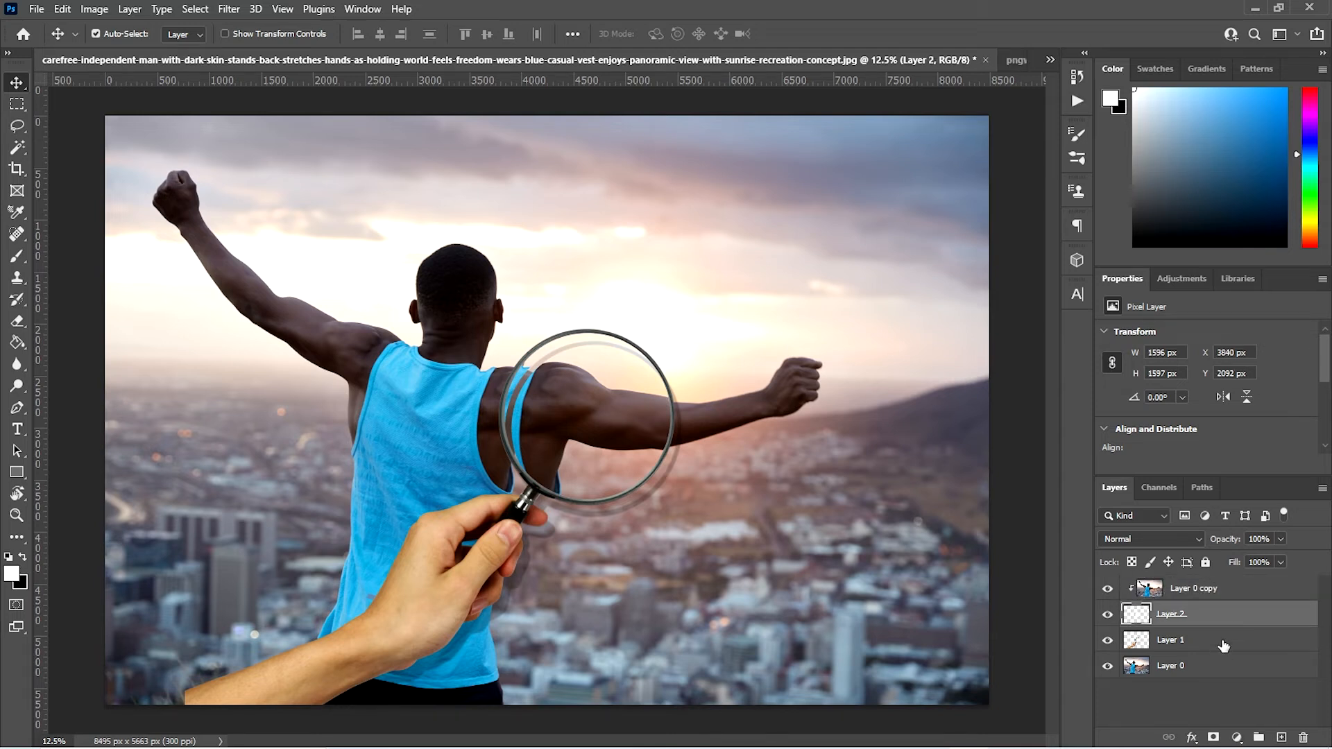
pyautogui.keyDown('shift'); pyautogui.click(1223, 644); pyautogui.keyUp('shift')
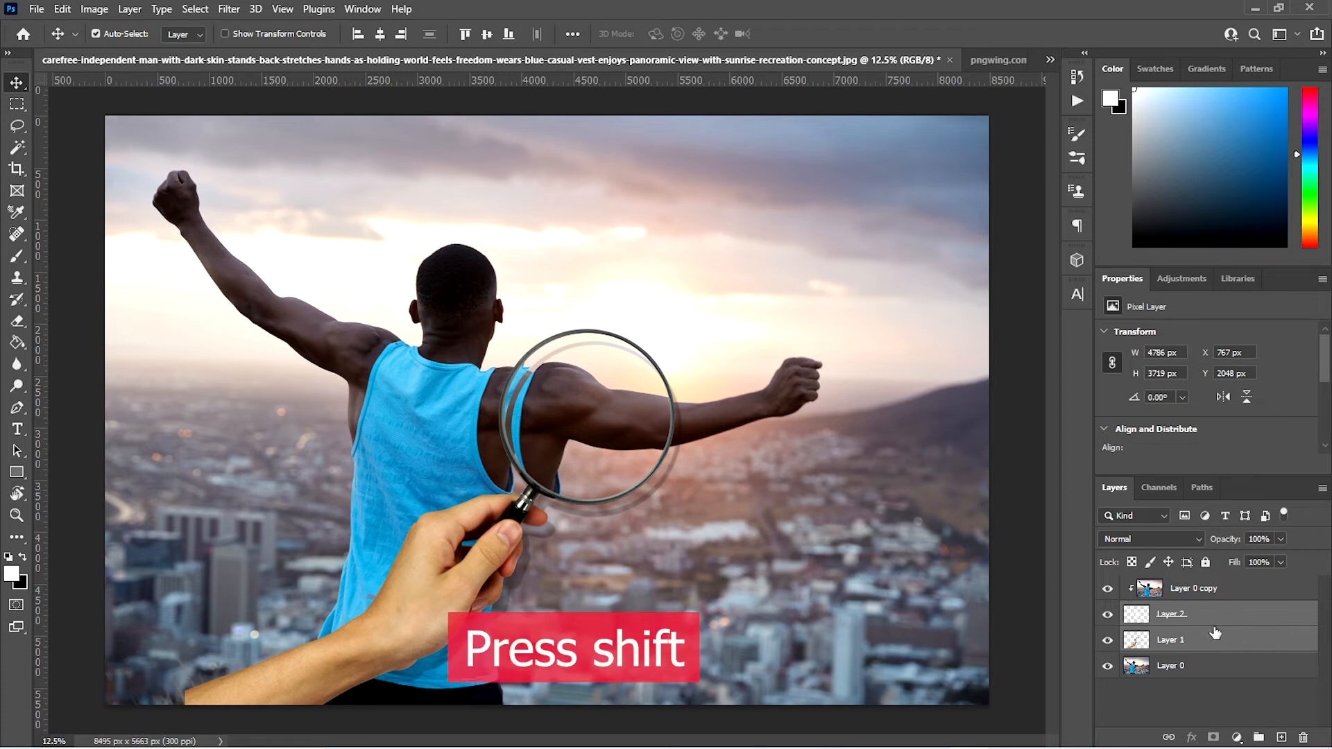
pyautogui.click(1168, 736)
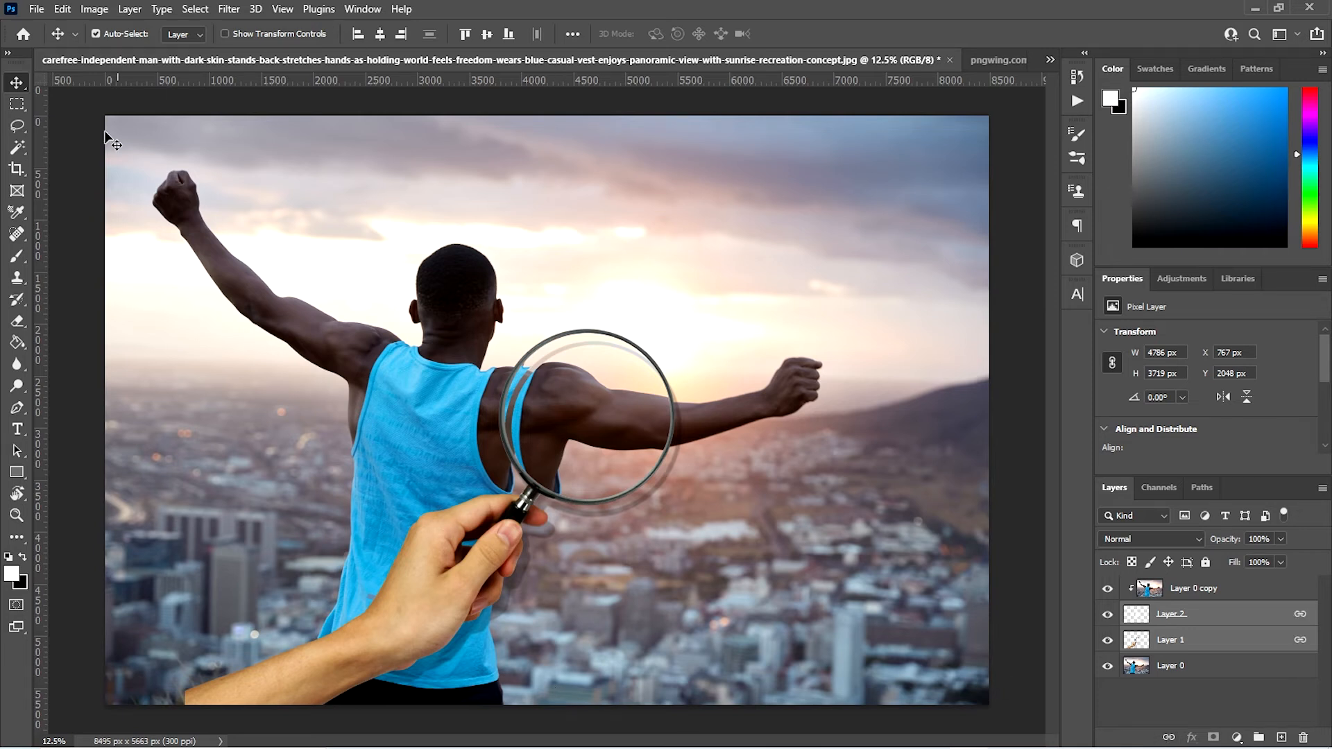
pyautogui.moveTo(364, 659); pyautogui.dragTo(257, 699)
pyautogui.moveTo(416, 649); pyautogui.dragTo(273, 501)
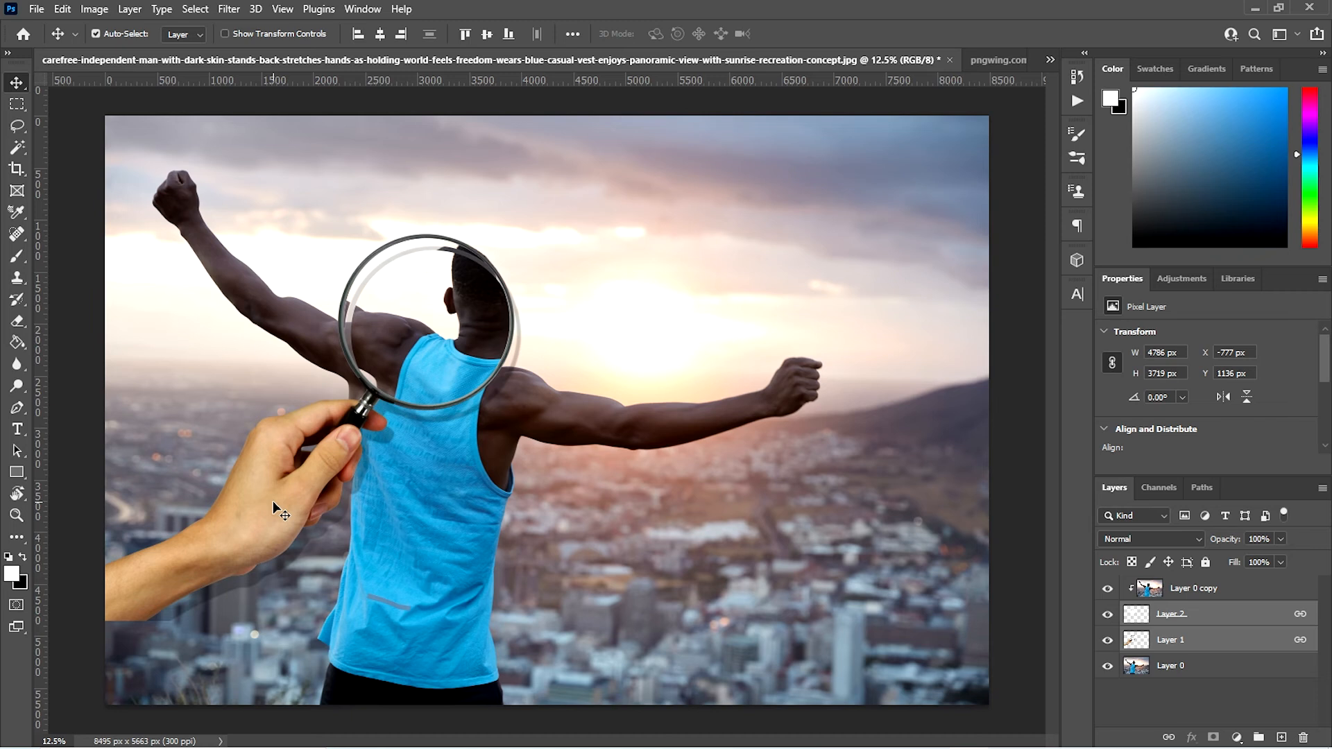